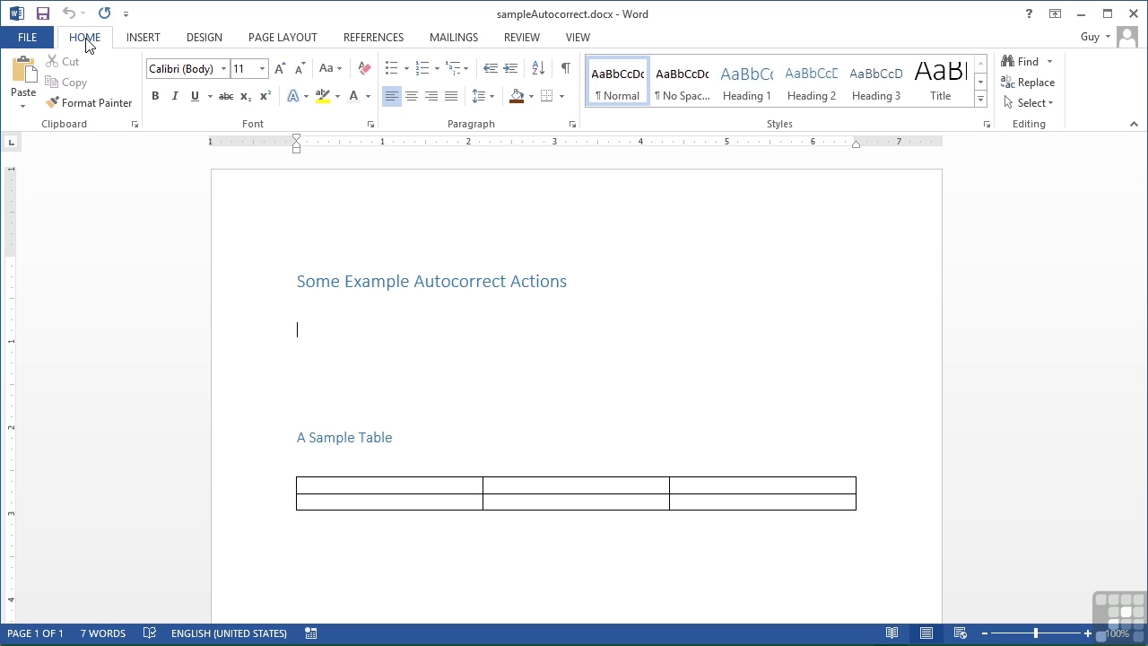
# Type 'This is sunday.' and undo the automatic capital so 'sunday' stays lowercase.
pyautogui.write('This is sunday')
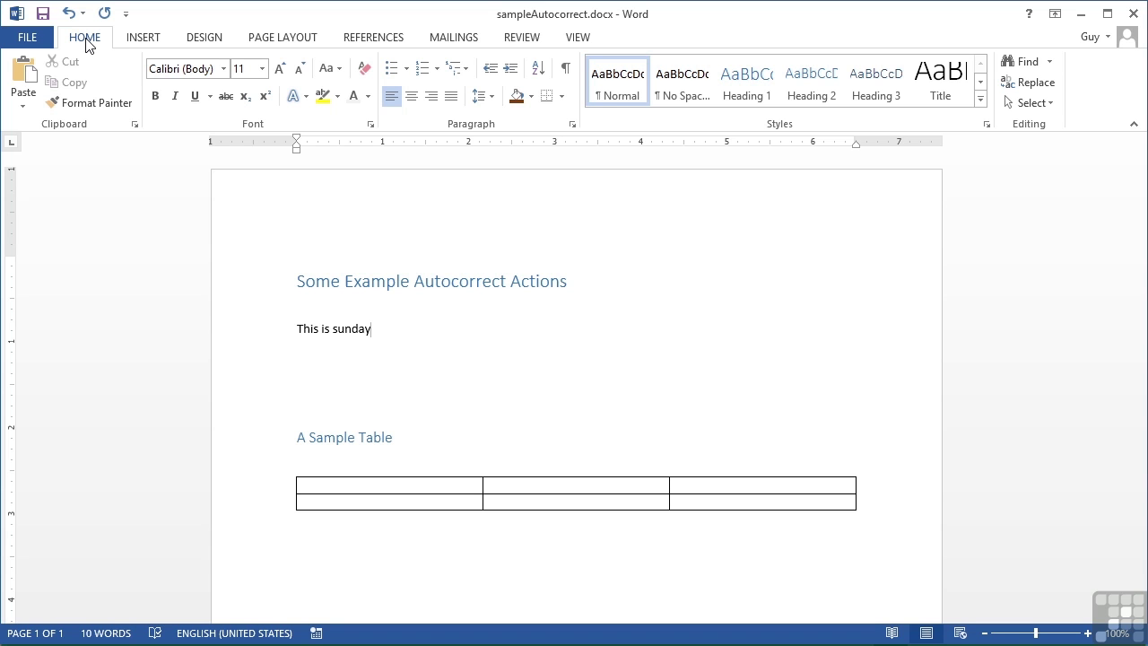
pyautogui.write('.')
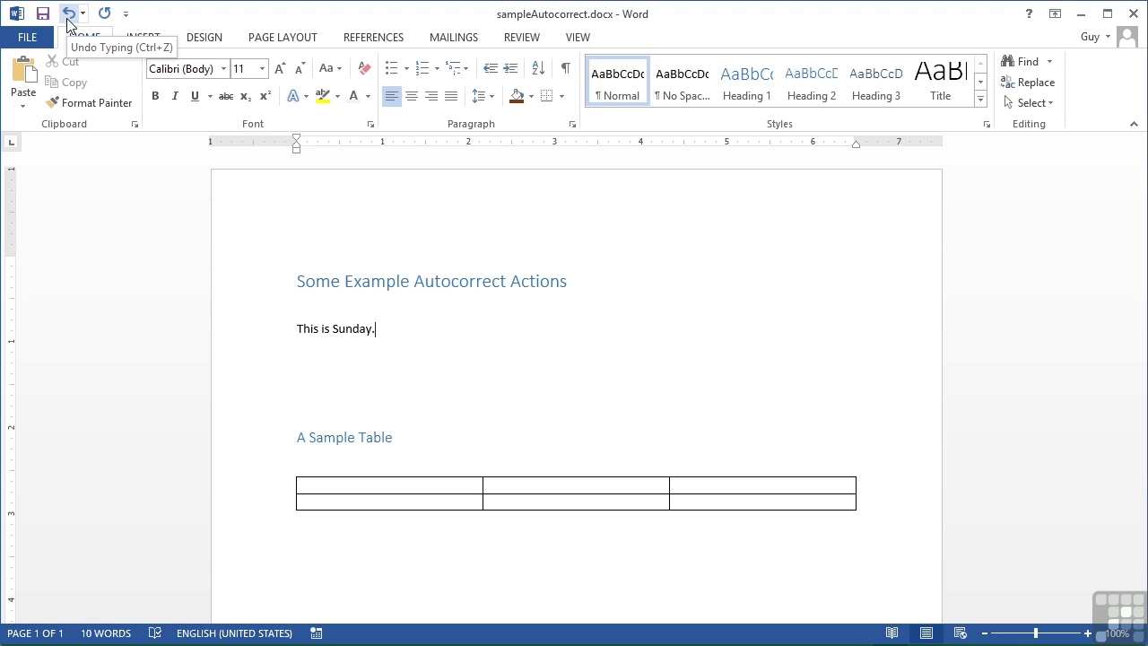
pyautogui.click(67, 14)
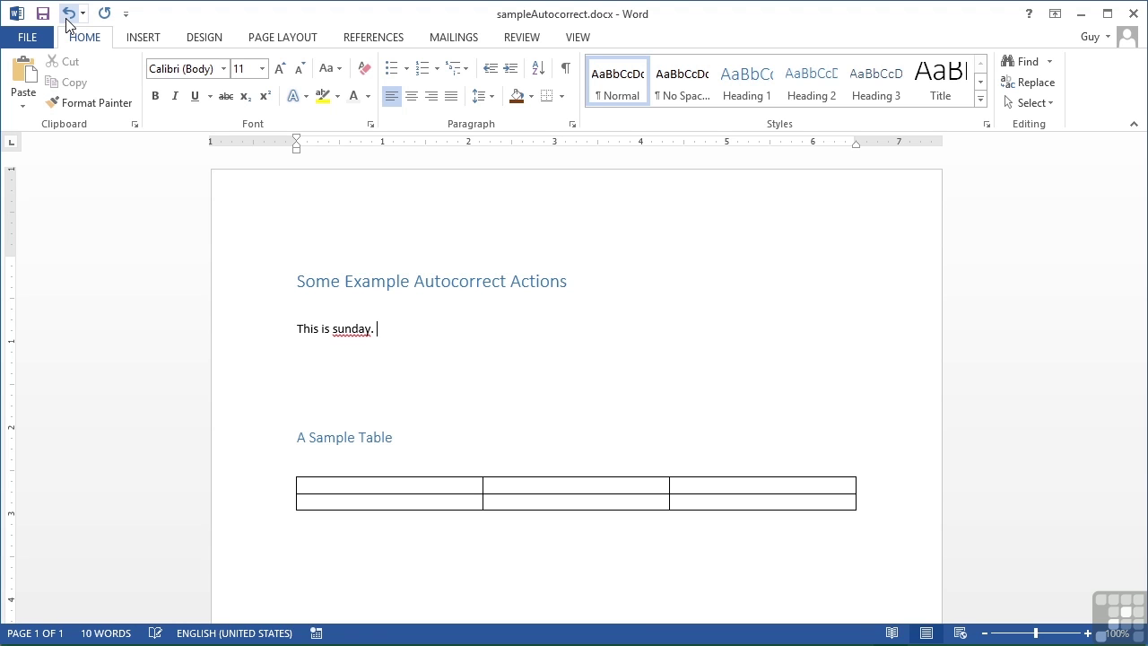
# Type 'ANd' after the sentence and undo its autocorrection to 'And'.
pyautogui.write('ANd Nd')
pyautogui.click(67, 18)
# Open the AutoCorrect dialog for English (United States) from Word Options' Proofing page.
pyautogui.click(38, 39)
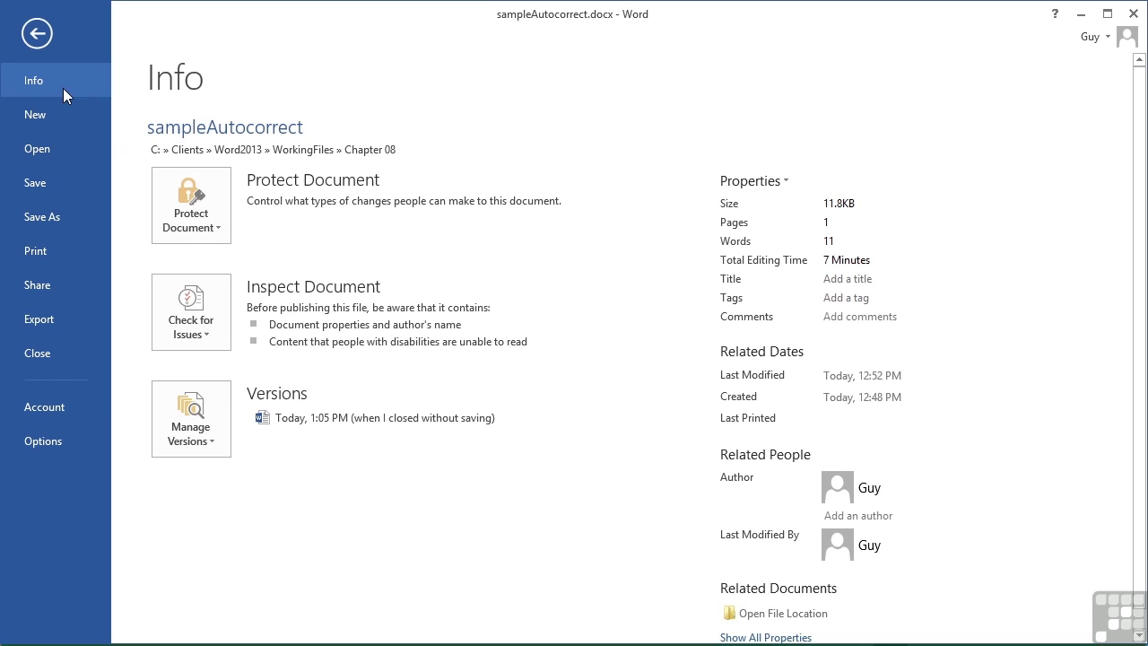
pyautogui.click(54, 445)
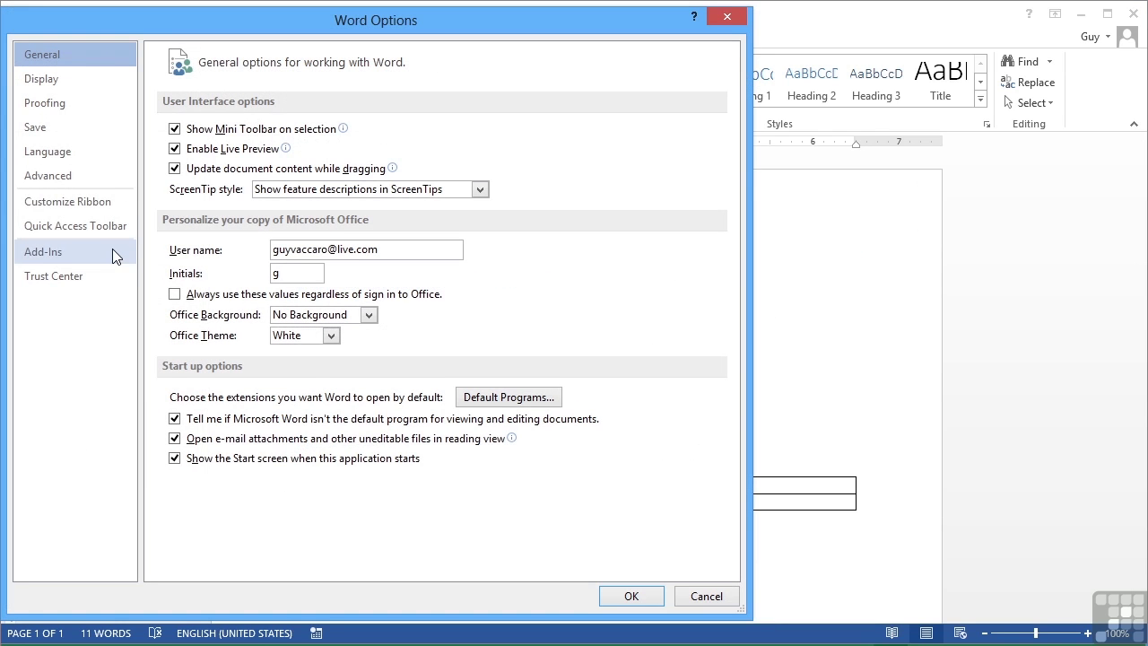
pyautogui.click(54, 104)
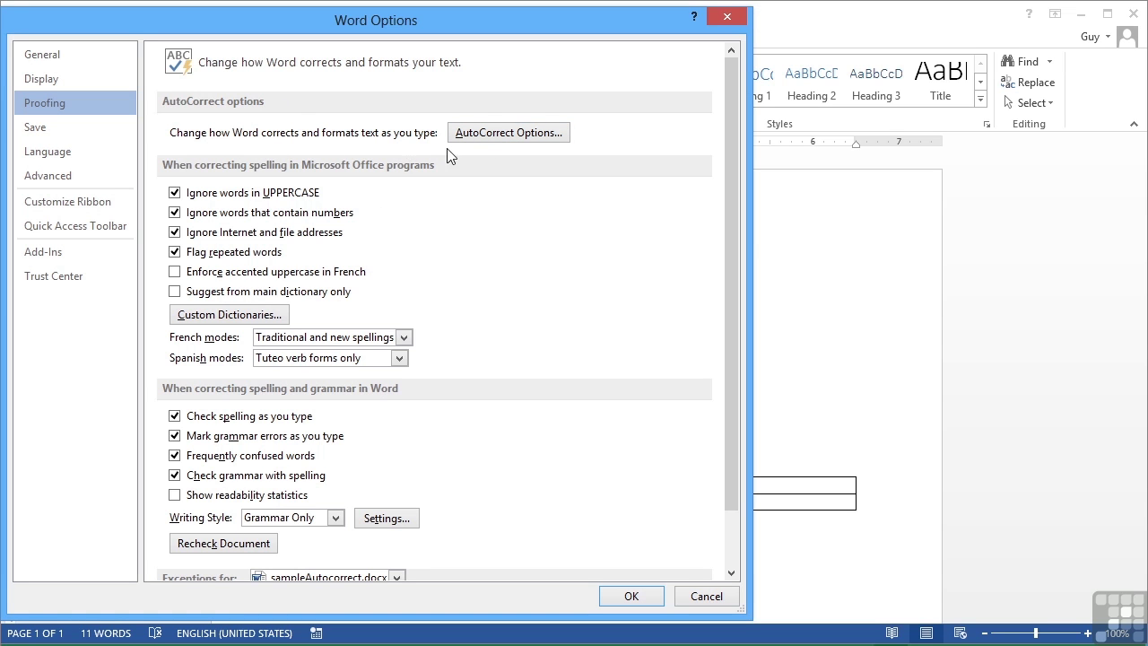
pyautogui.click(493, 140)
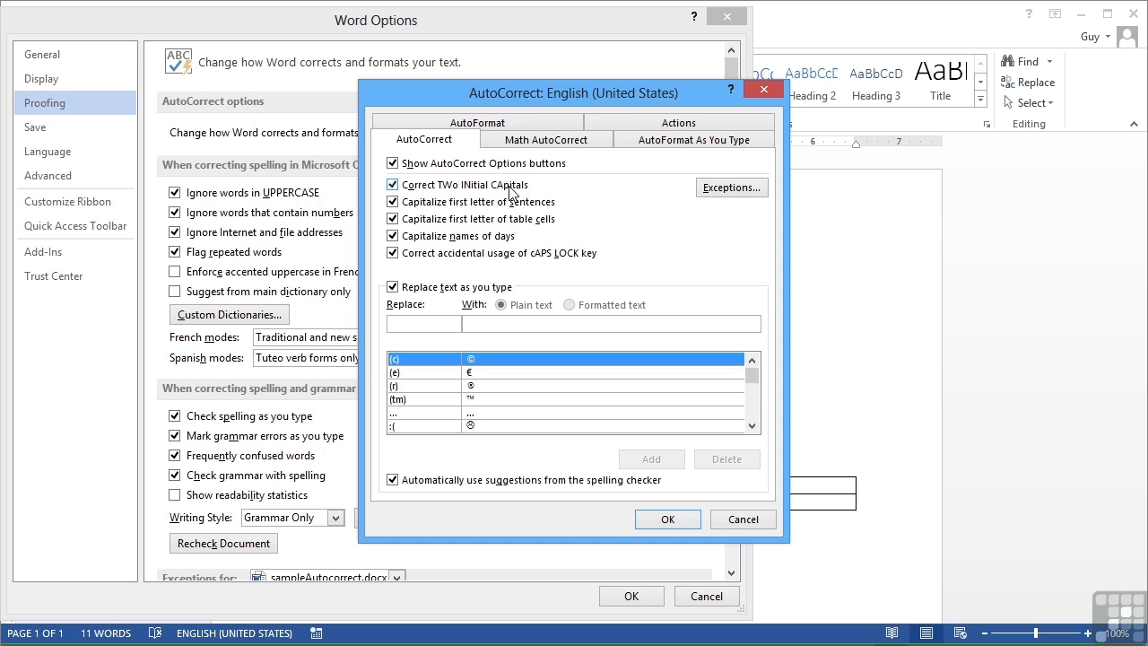
# Turn off all five capitalization corrections, from two initial capitals to caps lock.
pyautogui.click(400, 184)
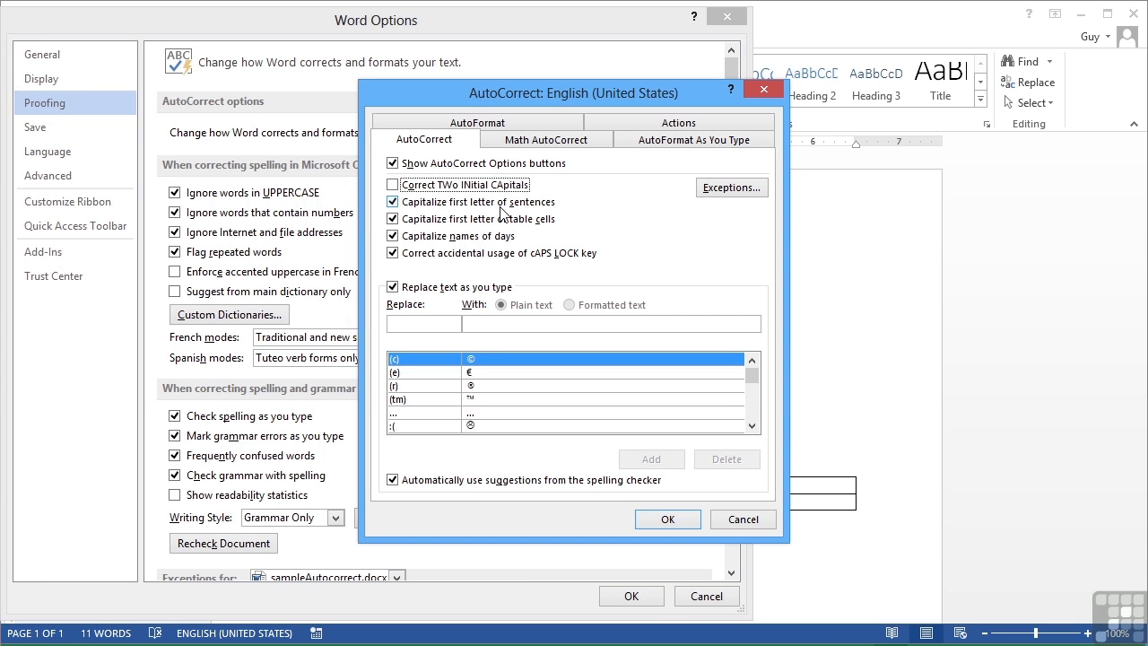
pyautogui.click(392, 202)
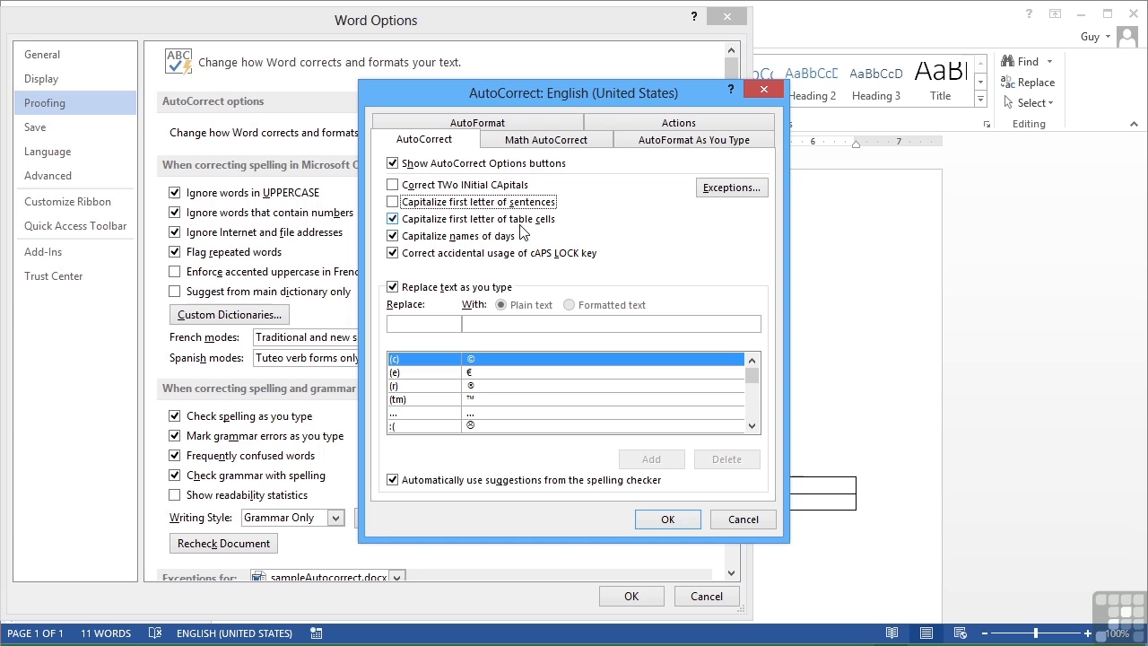
pyautogui.click(394, 220)
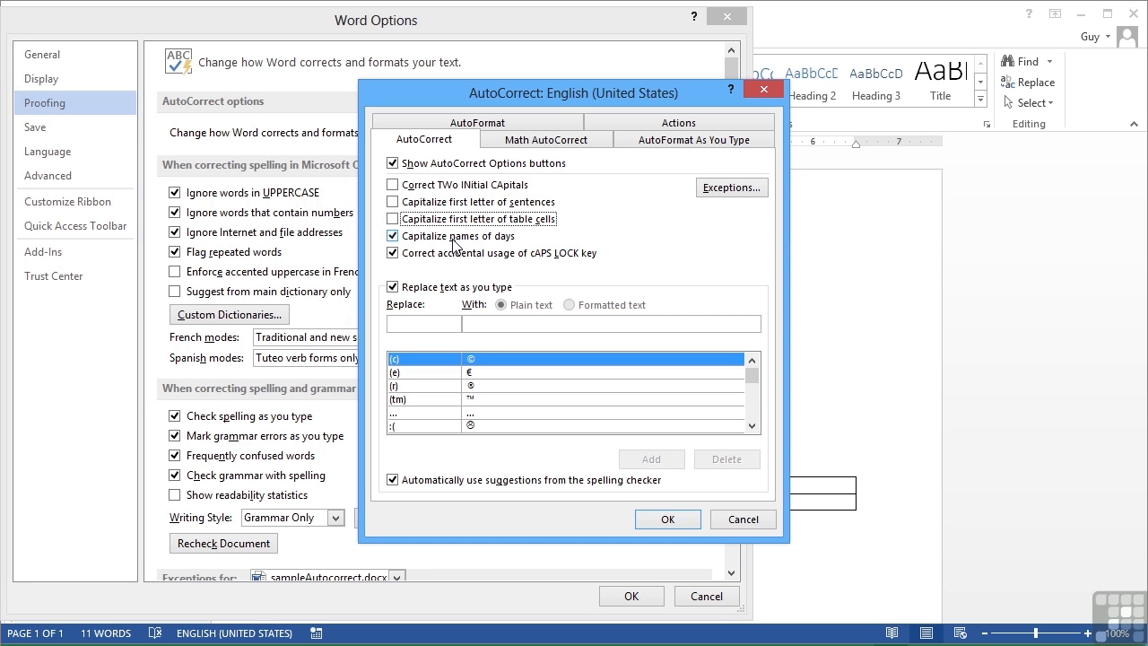
pyautogui.click(393, 237)
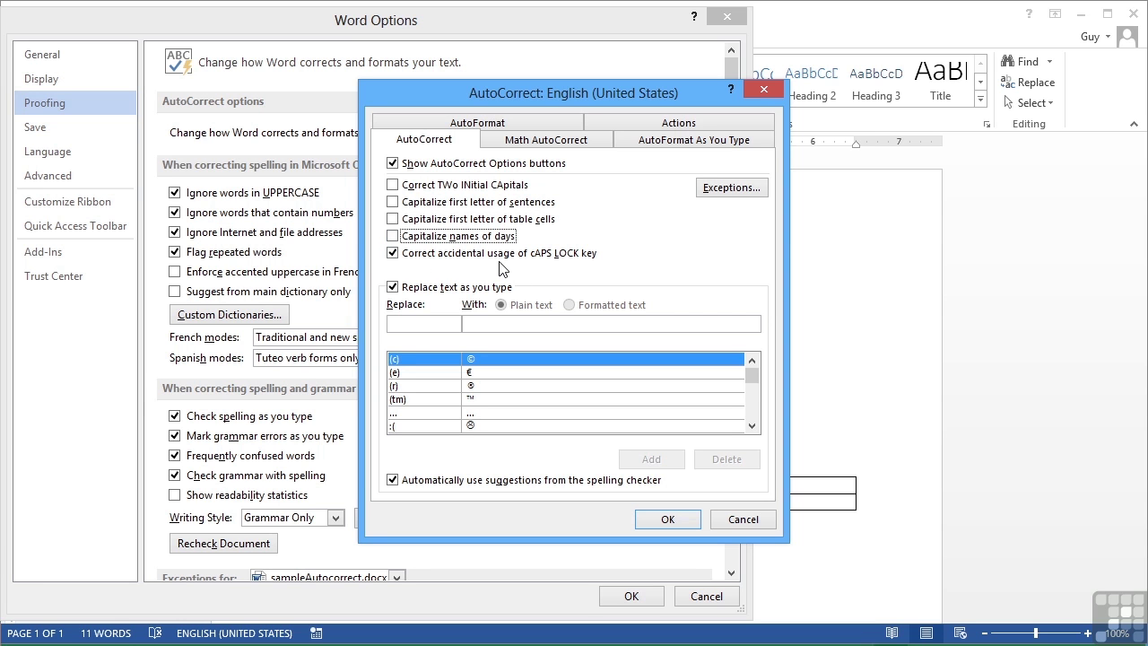
pyautogui.click(393, 254)
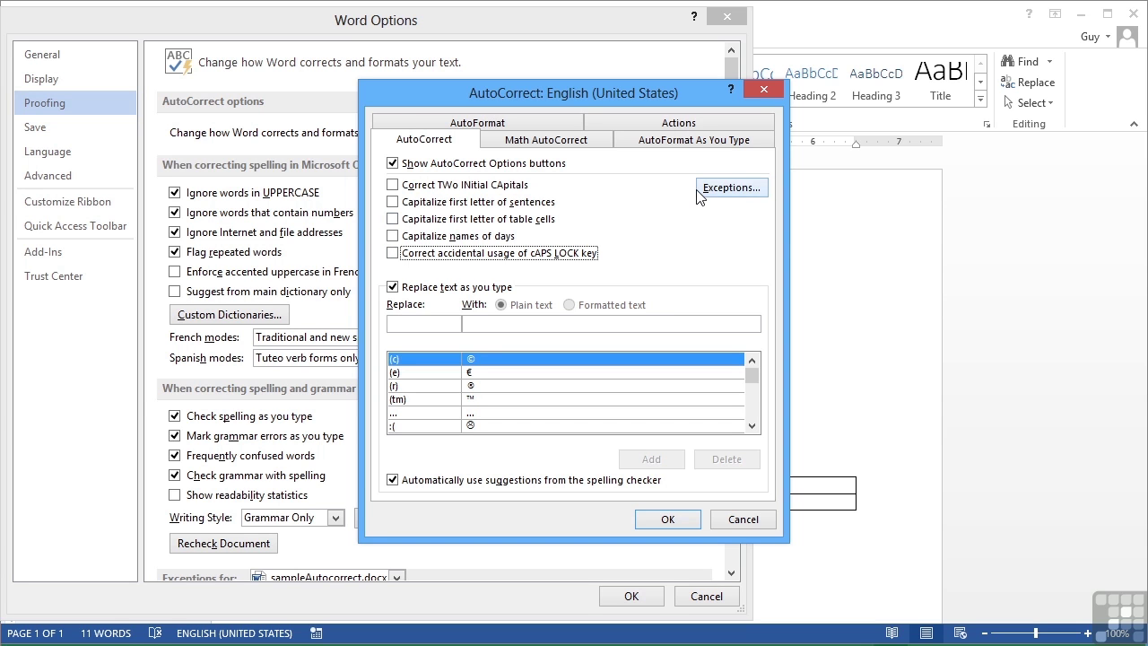
# Re-enable all five capitalization corrections and open the First Letter exceptions list.
pyautogui.click(391, 185)
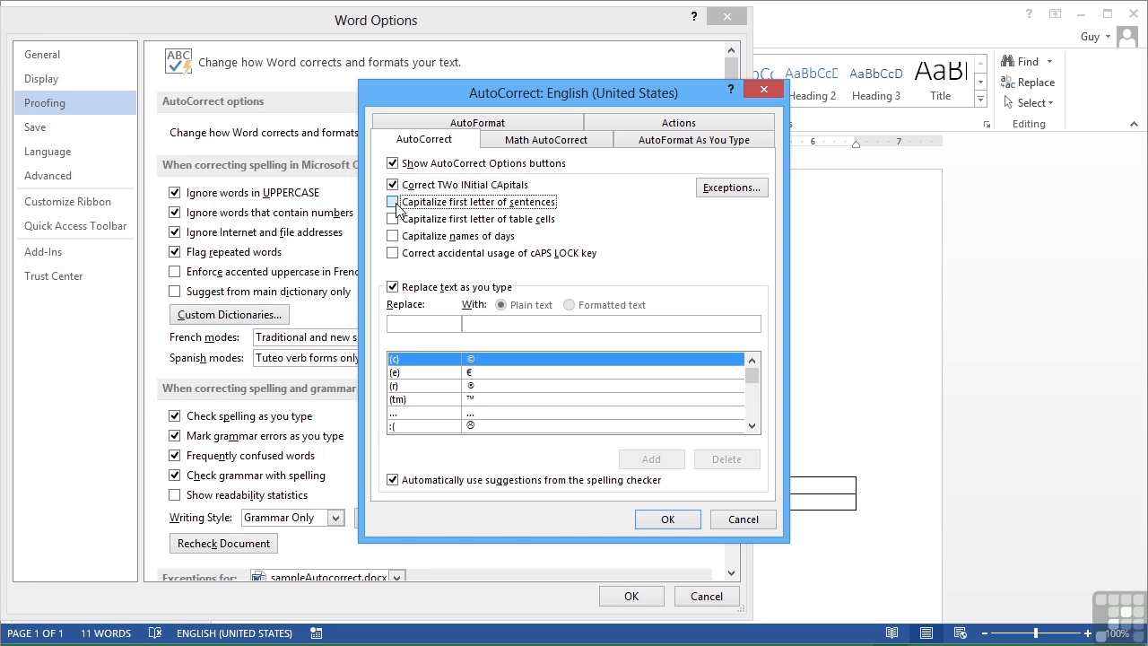
pyautogui.click(392, 202)
pyautogui.click(392, 219)
pyautogui.click(392, 236)
pyautogui.click(392, 253)
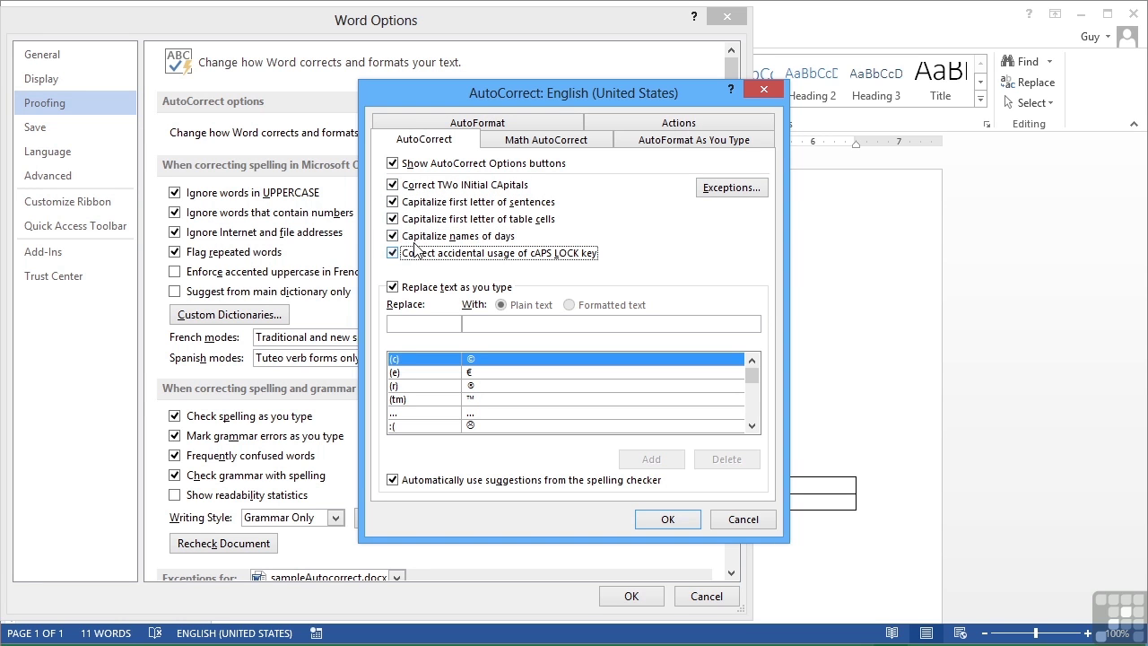
pyautogui.click(728, 192)
pyautogui.click(475, 228)
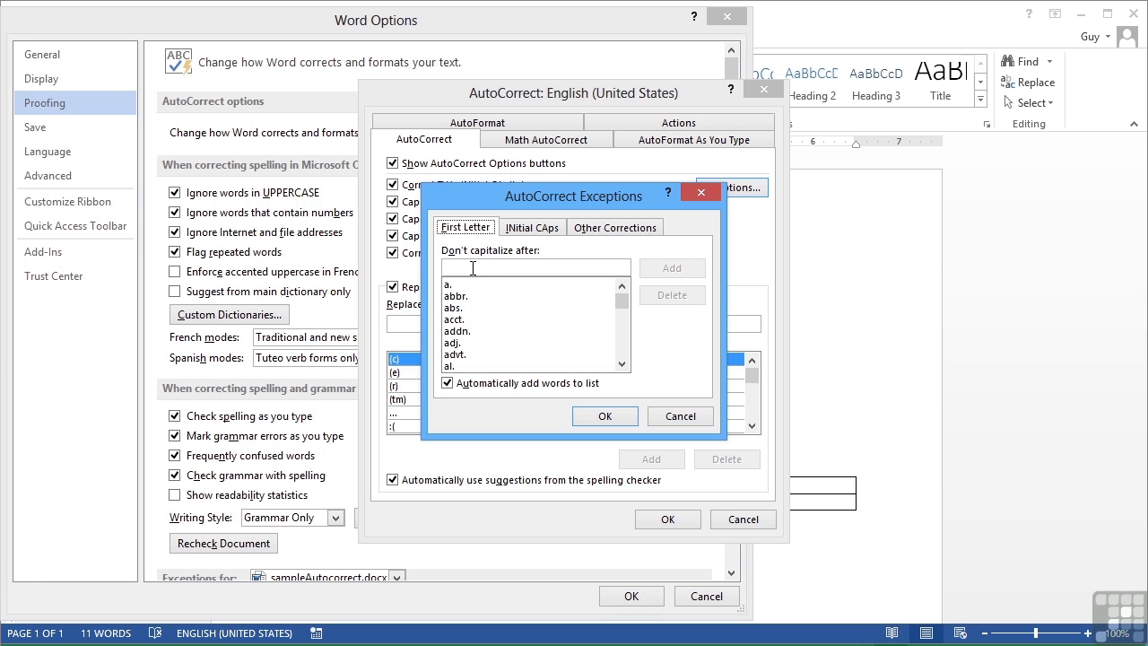
# Scroll through the First Letter list of abbreviations not capitalized after.
pyautogui.click(622, 364)
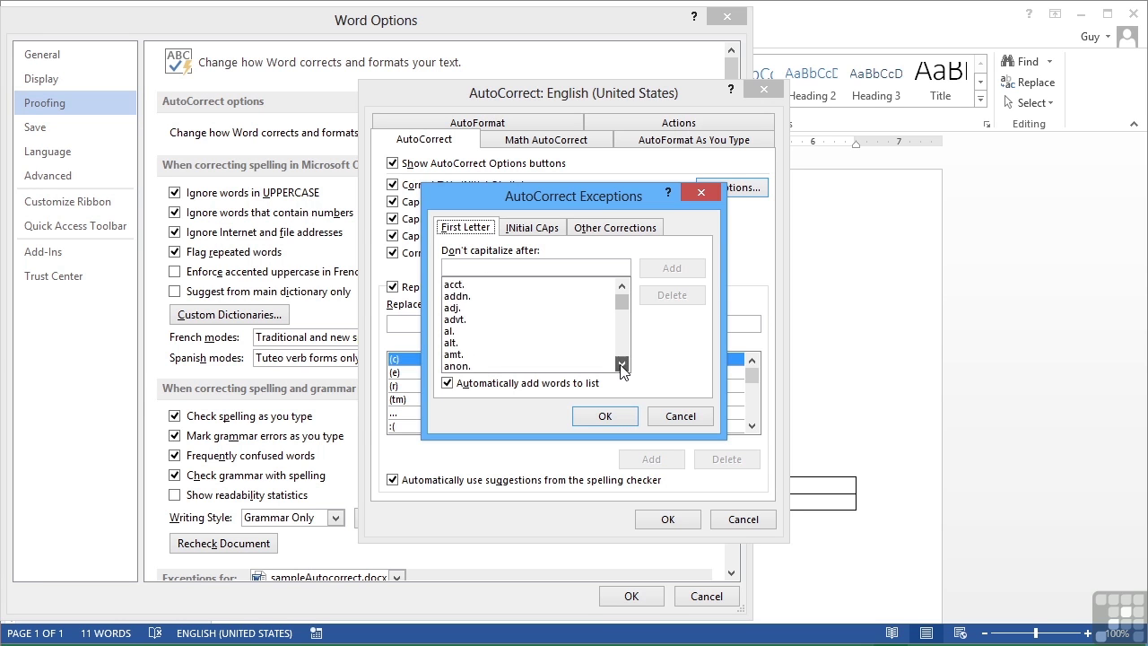
pyautogui.click(621, 364)
pyautogui.click(622, 364)
pyautogui.click(622, 364)
pyautogui.click(622, 365)
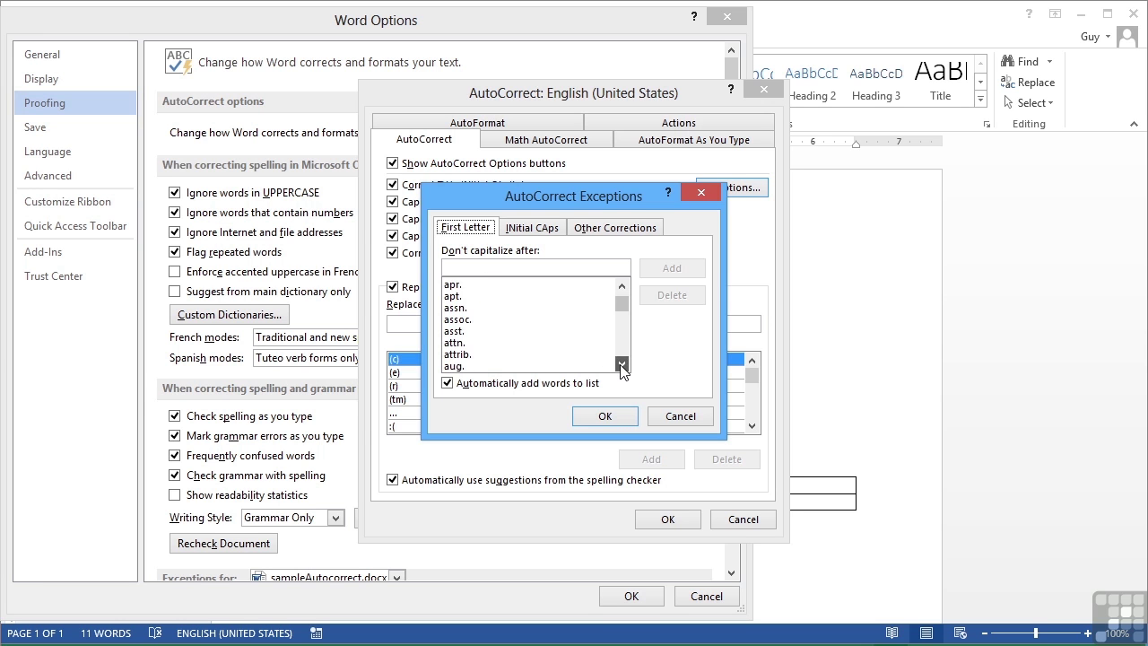
pyautogui.click(621, 364)
pyautogui.click(622, 364)
pyautogui.click(621, 364)
pyautogui.click(621, 364)
pyautogui.click(621, 364)
pyautogui.click(621, 364)
pyautogui.click(621, 364)
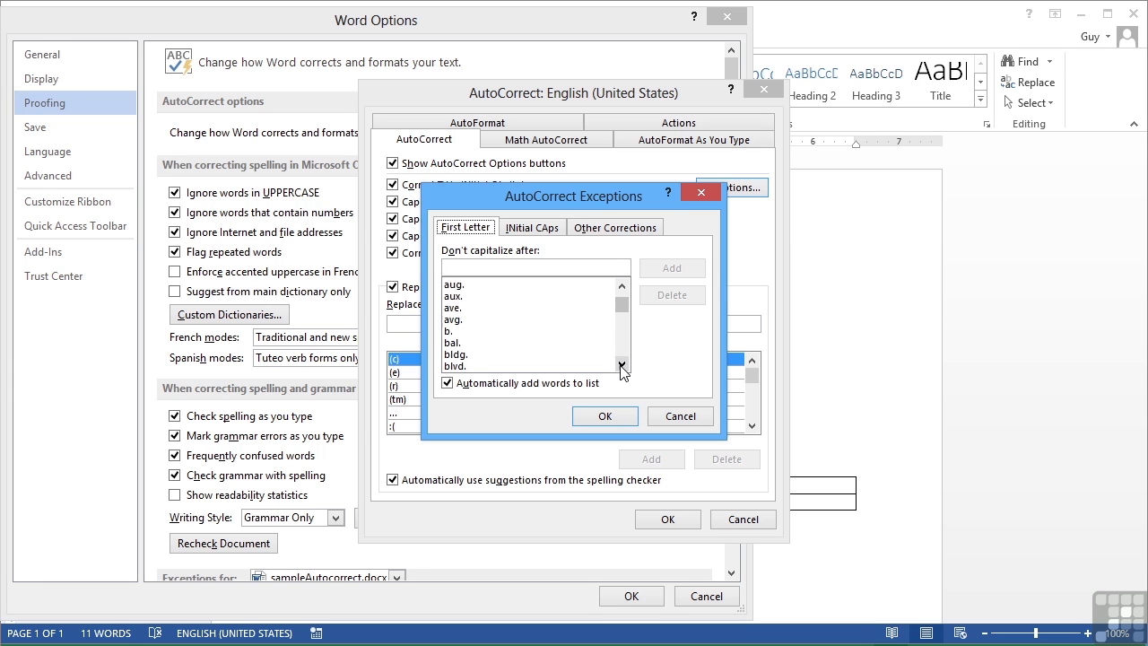
pyautogui.click(621, 364)
pyautogui.click(622, 365)
pyautogui.click(622, 364)
pyautogui.click(621, 364)
pyautogui.moveTo(621, 319); pyautogui.dragTo(626, 292)
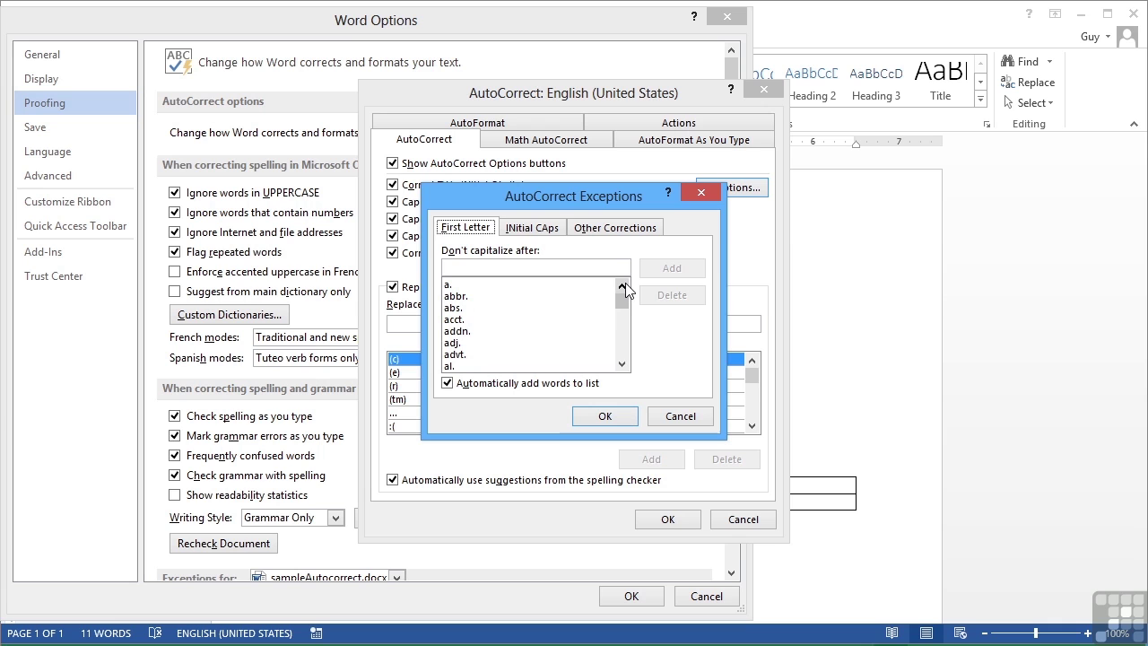
# Add 'eg' to the First Letter exceptions, then switch to the INitial CAps list.
pyautogui.click(490, 267)
pyautogui.write('e')
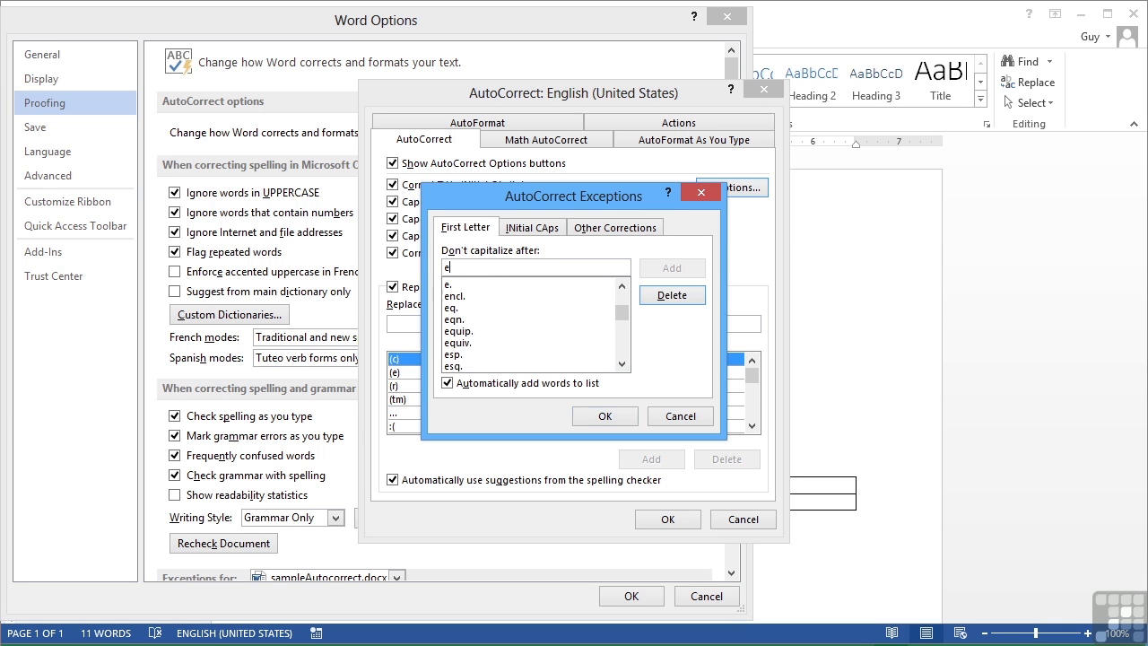
pyautogui.write('g')
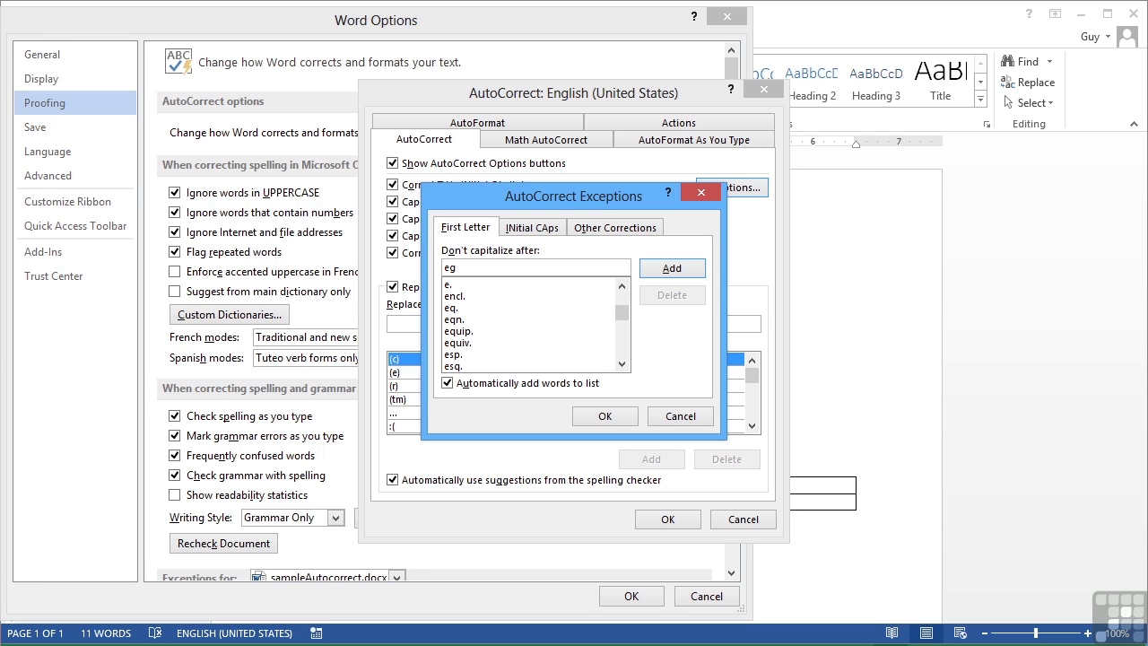
pyautogui.click(665, 280)
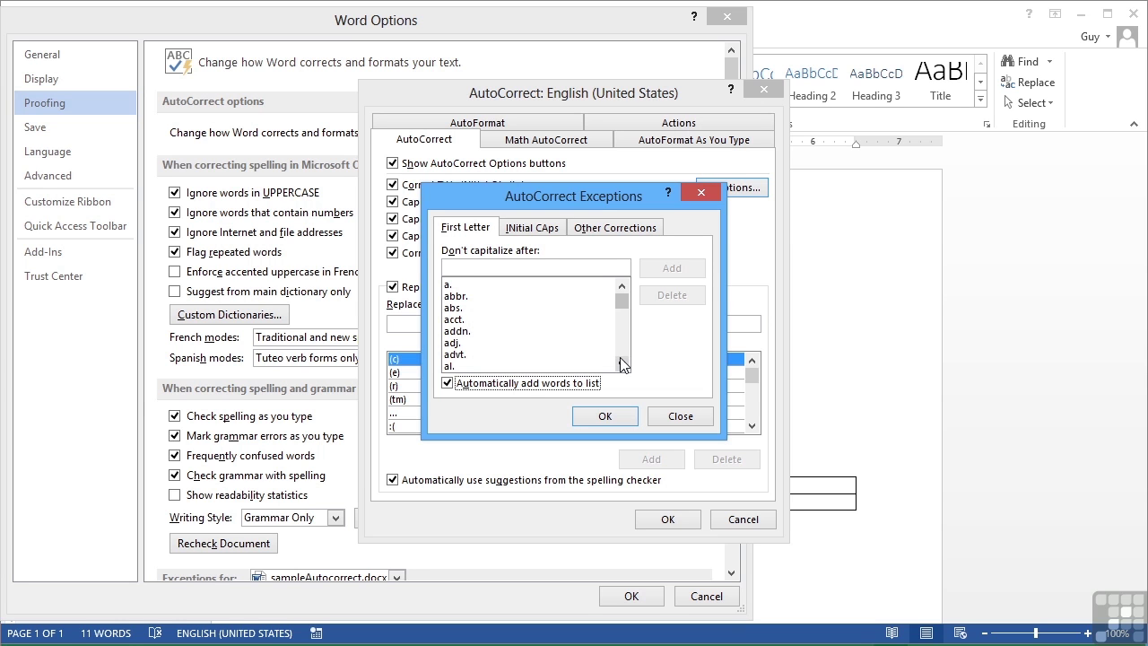
pyautogui.click(538, 230)
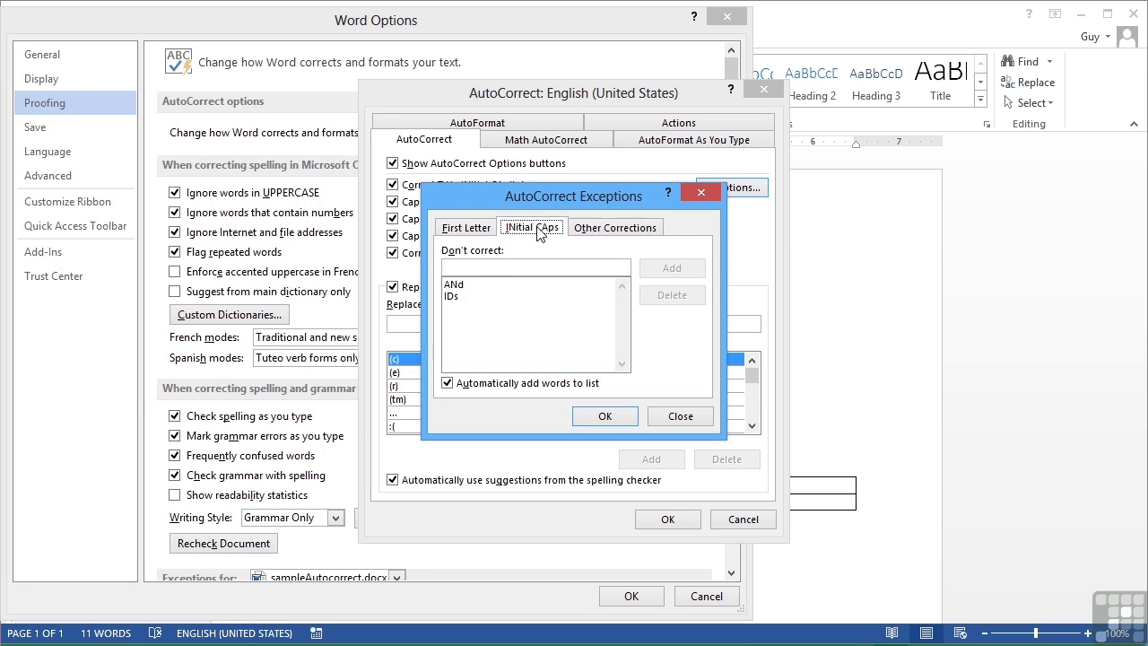
# Delete 'ANd' from the INitial CAps exceptions, leaving IDs, and stop auto-adding words.
pyautogui.click(455, 296)
pyautogui.click(462, 283)
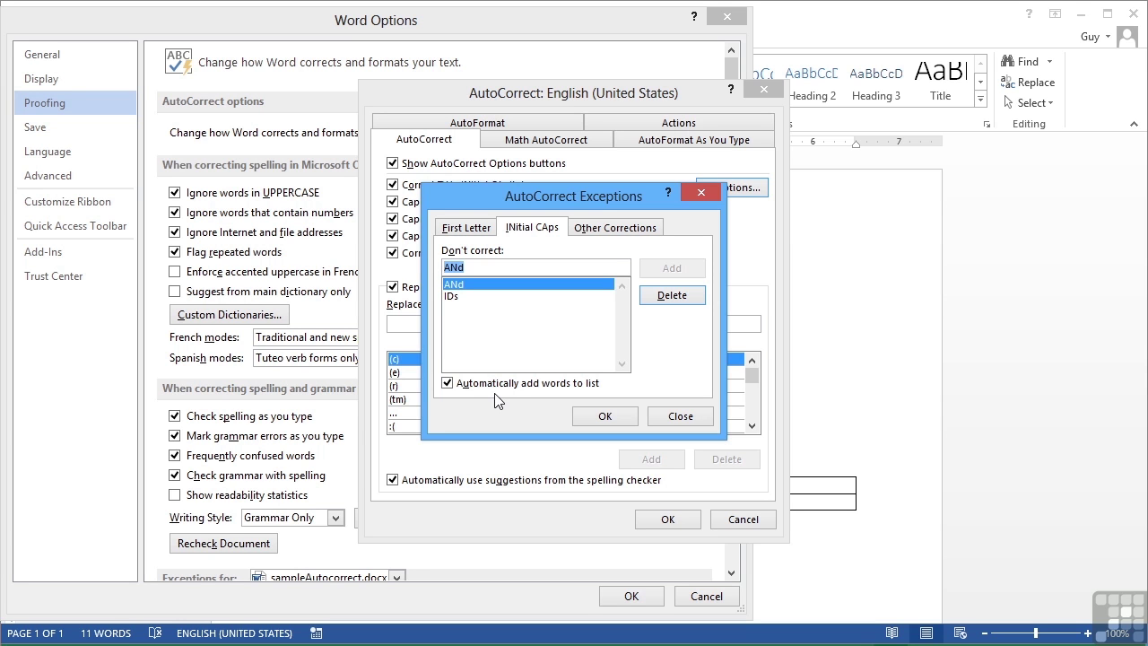
pyautogui.click(449, 384)
pyautogui.click(672, 299)
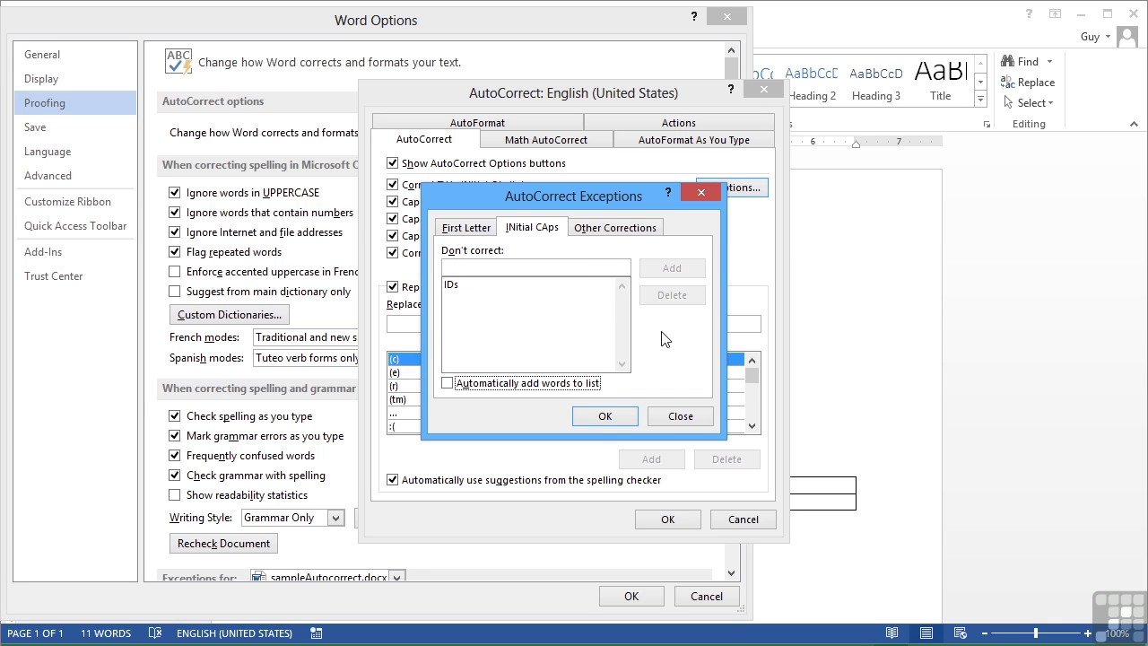
# Add 'sunday' to the Other Corrections exceptions and confirm the Exceptions dialog with OK.
pyautogui.click(599, 235)
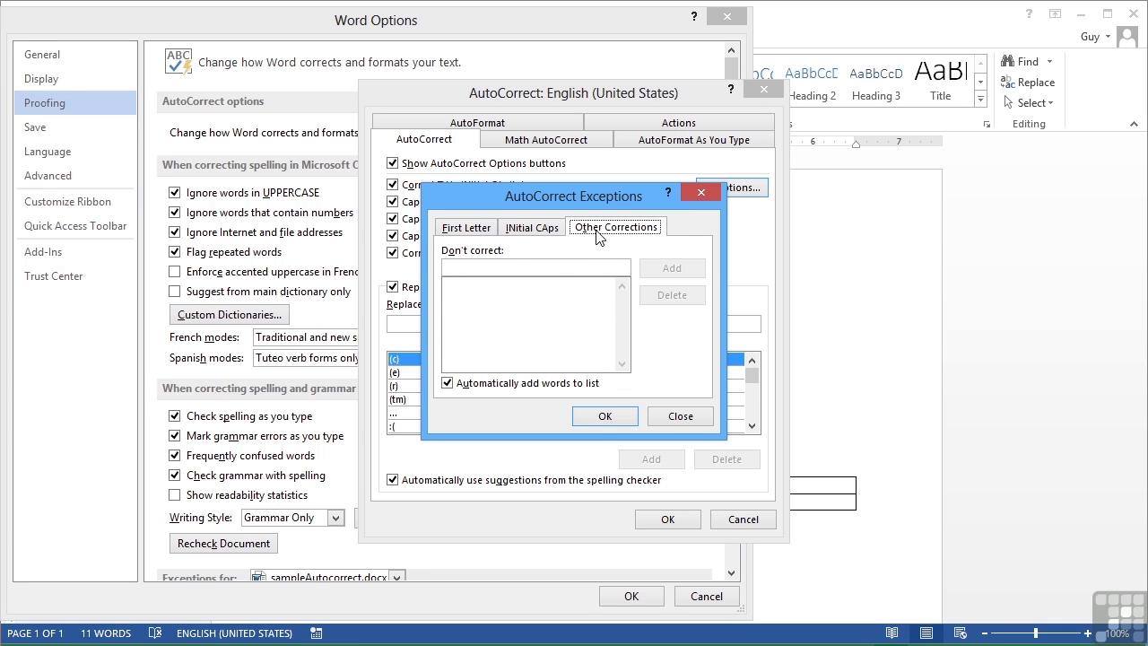
pyautogui.click(515, 268)
pyautogui.write('sunday')
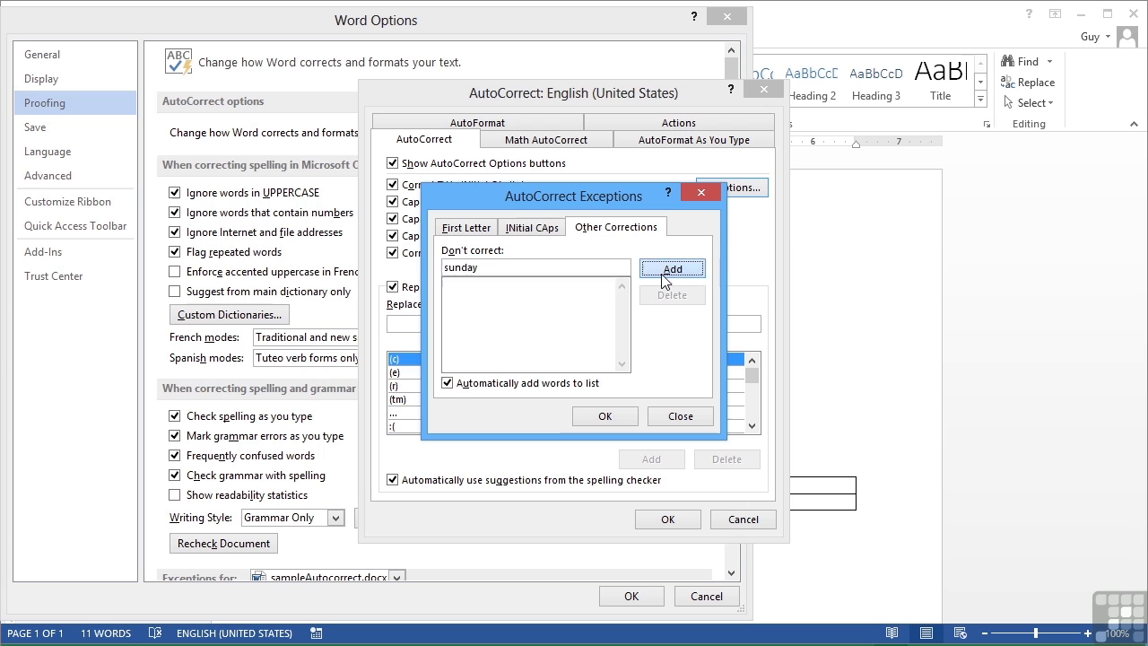
pyautogui.click(665, 269)
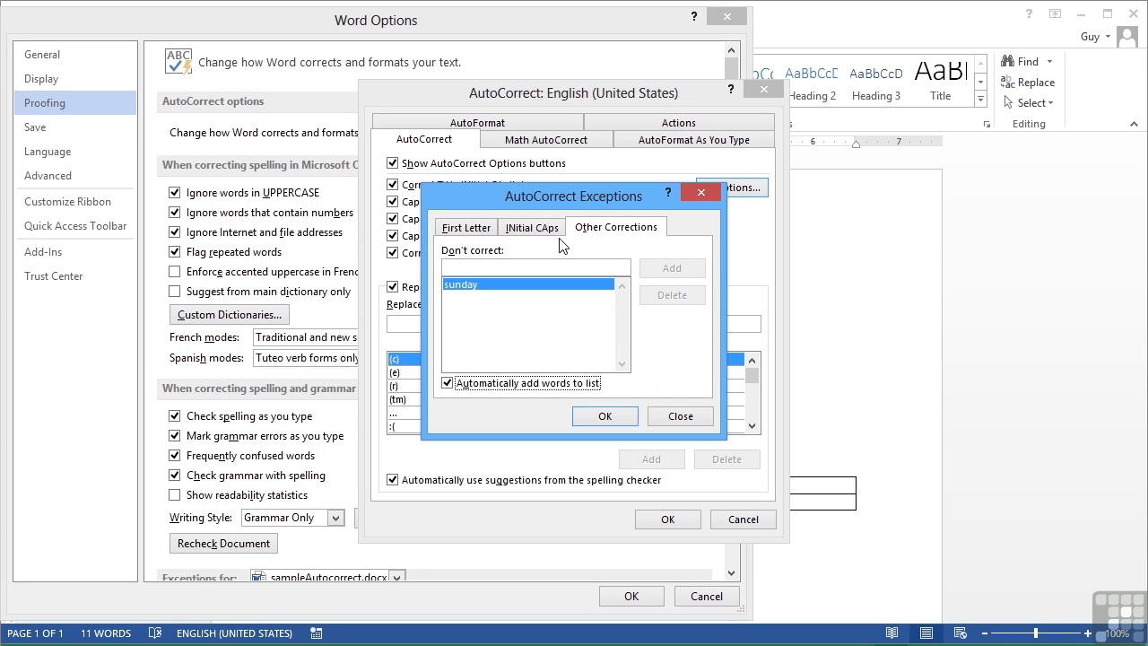
pyautogui.click(606, 413)
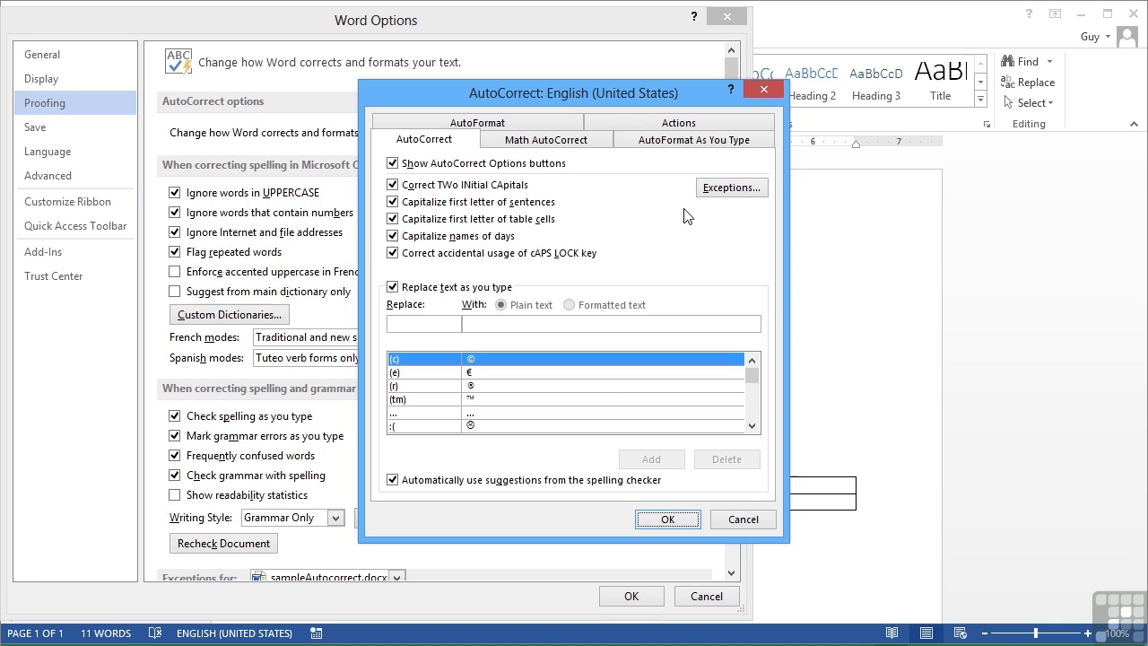
pyautogui.click(752, 425)
pyautogui.click(751, 425)
pyautogui.click(752, 425)
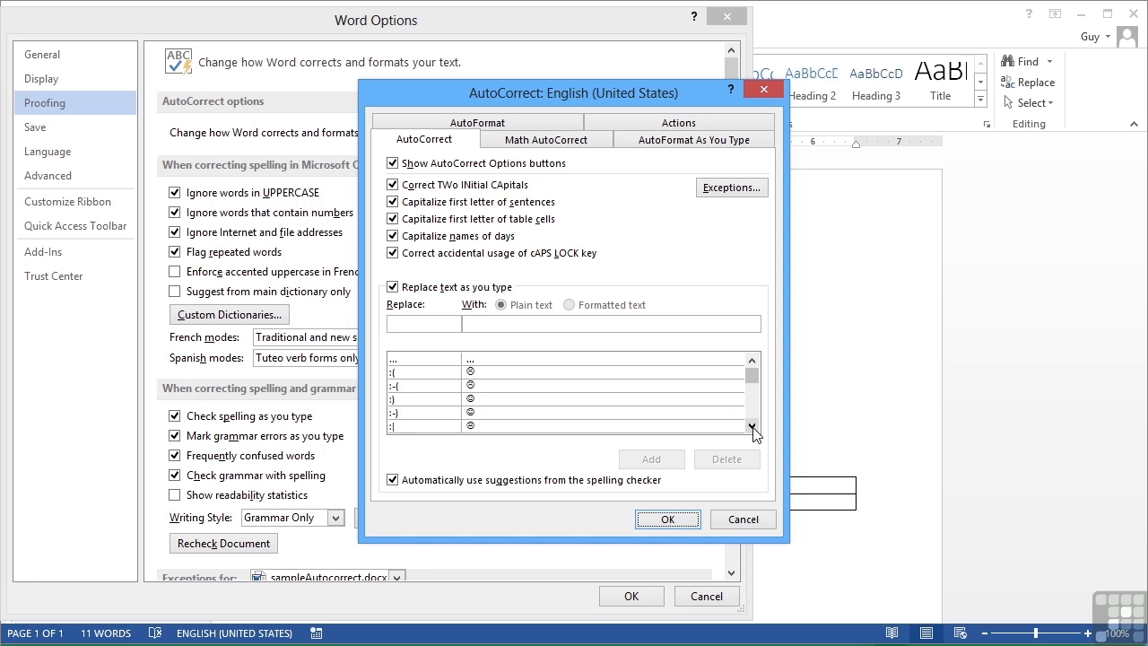
pyautogui.click(752, 425)
pyautogui.click(751, 426)
pyautogui.click(752, 426)
pyautogui.click(752, 426)
pyautogui.click(753, 426)
pyautogui.click(752, 426)
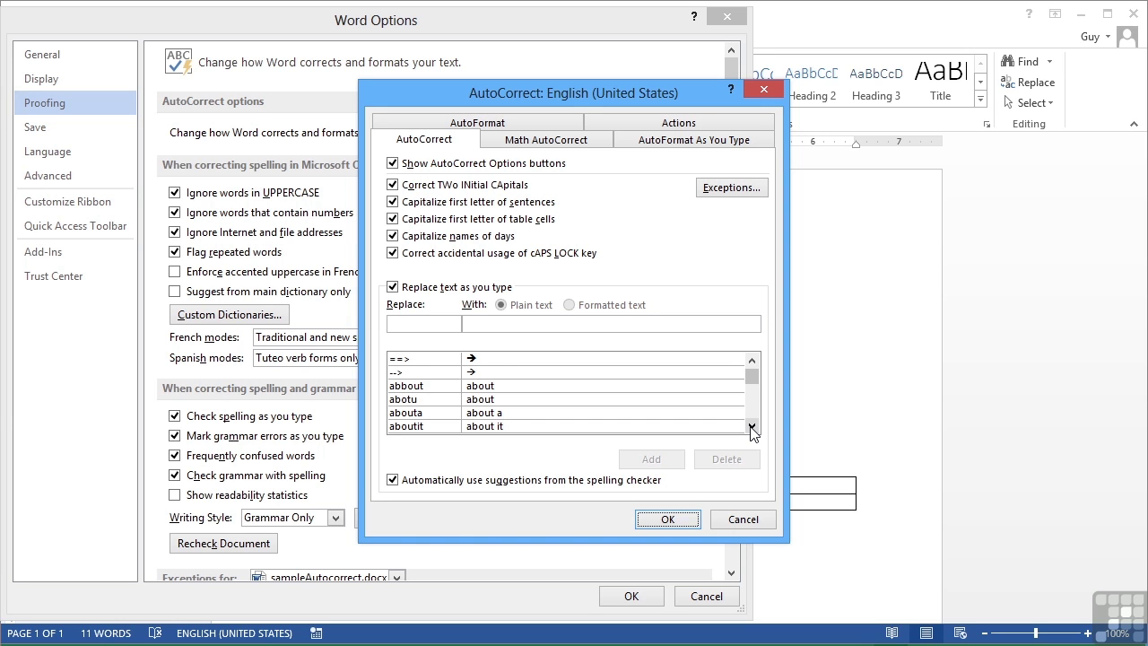
pyautogui.moveTo(753, 426); pyautogui.dragTo(752, 426)
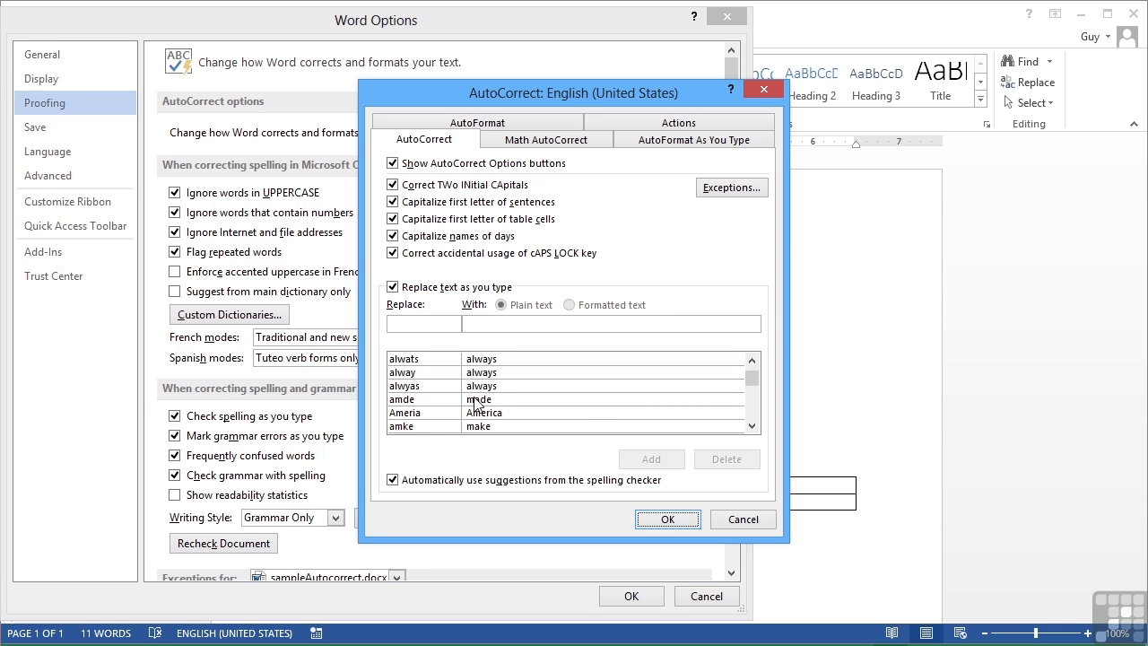
pyautogui.moveTo(750, 383); pyautogui.dragTo(752, 368)
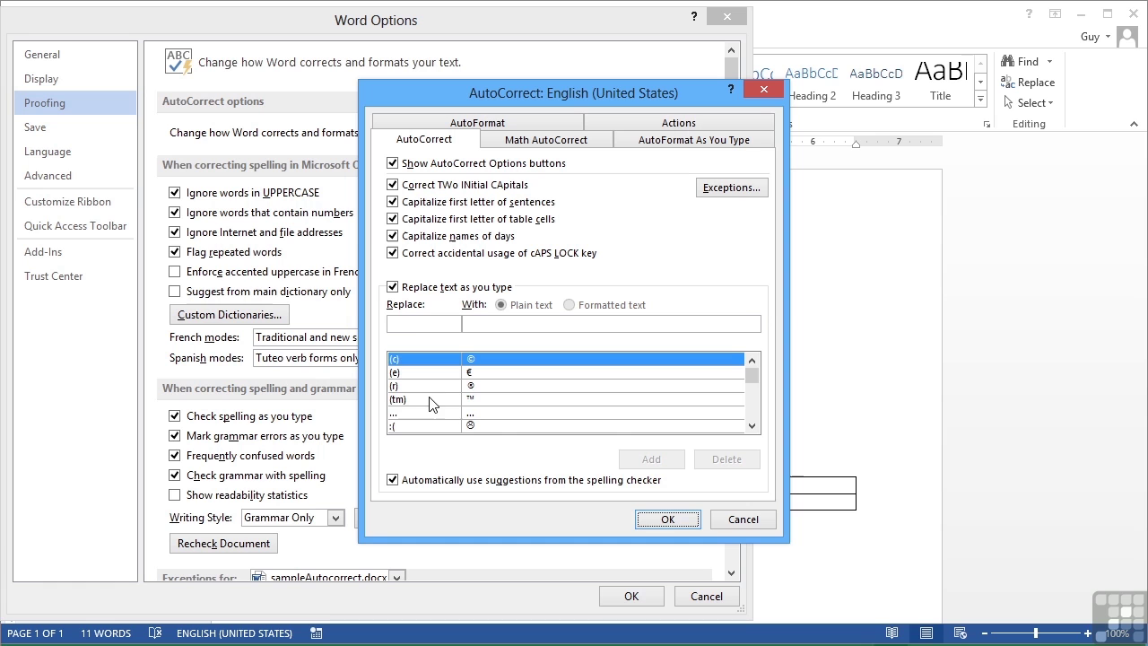
pyautogui.scroll(-1, 753, 430)
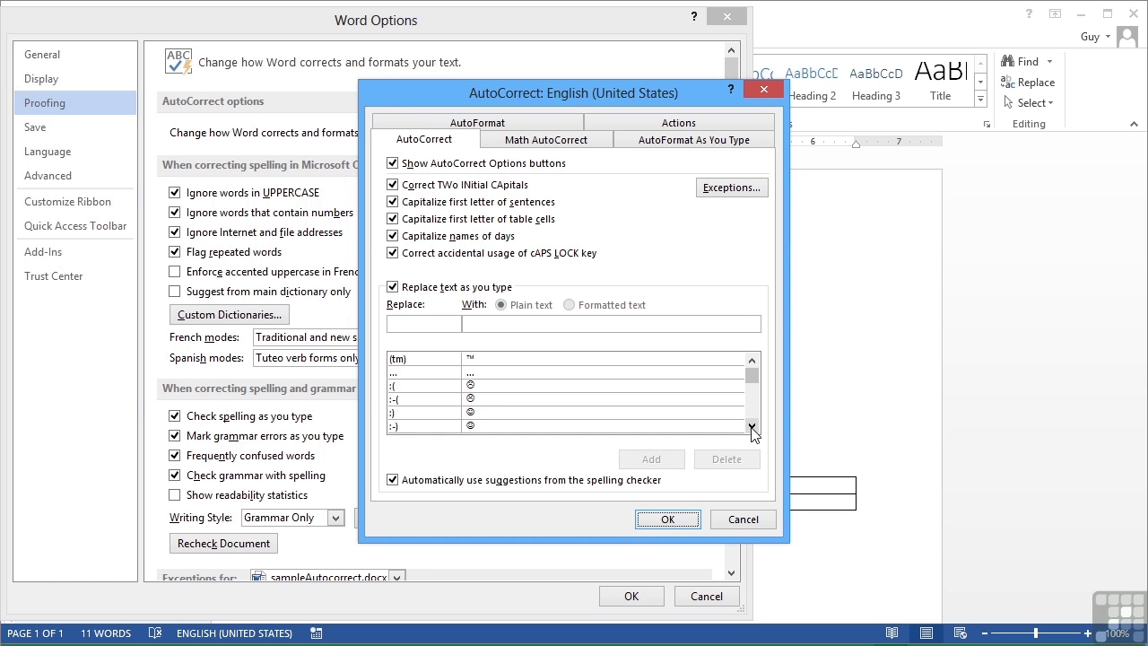
pyautogui.click(754, 365)
pyautogui.click(753, 364)
pyautogui.click(753, 364)
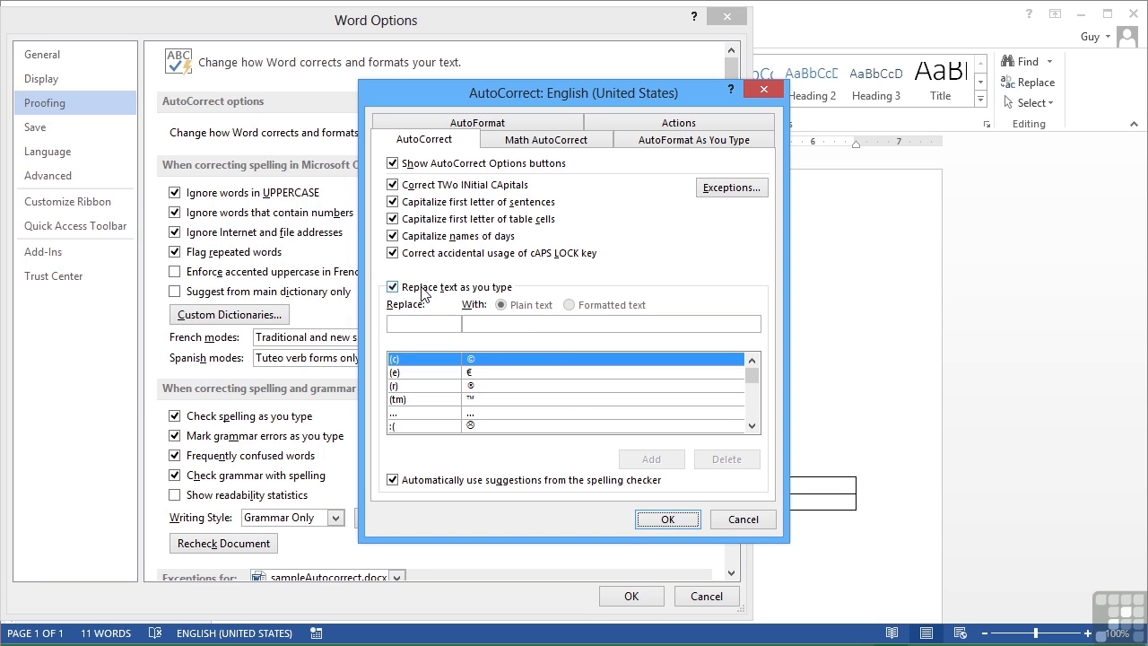
# Toggle 'Replace text as you type' off and back on, leaving it enabled.
pyautogui.click(393, 288)
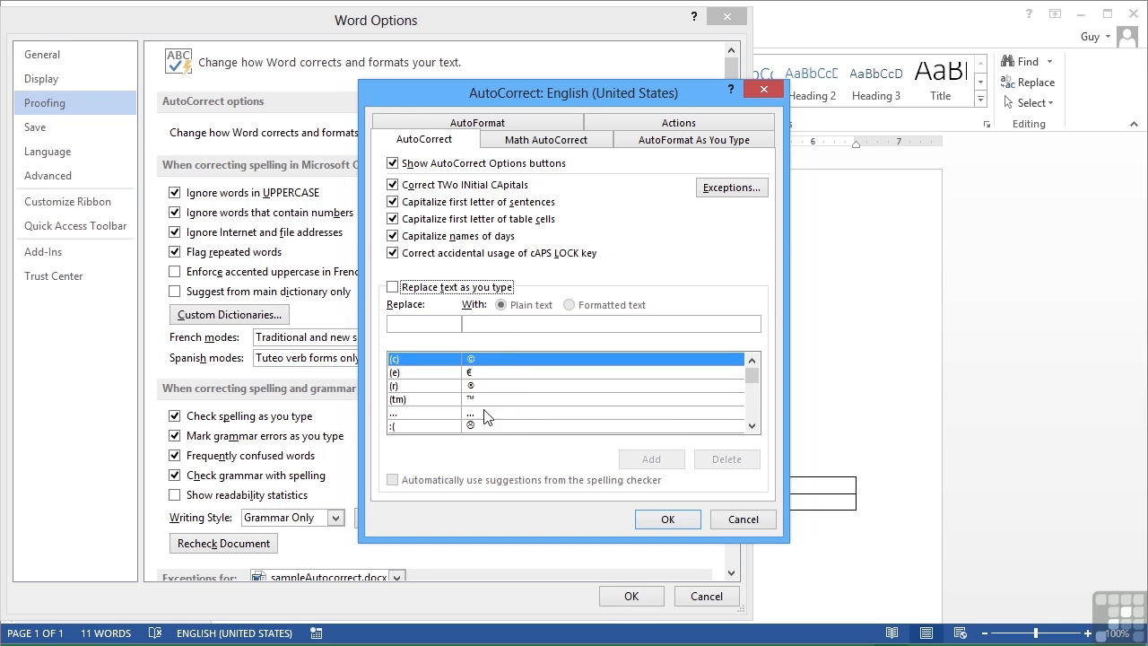
pyautogui.click(392, 288)
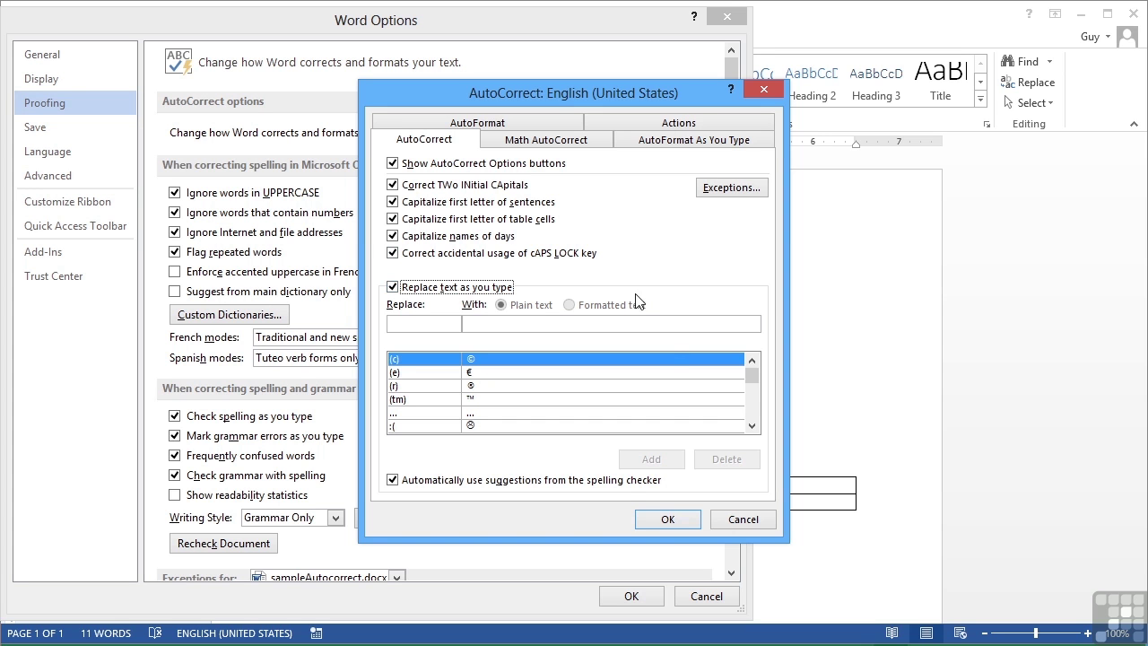
# Confirm the AutoCorrect dialog and Word Options with OK to return to the document.
pyautogui.click(665, 520)
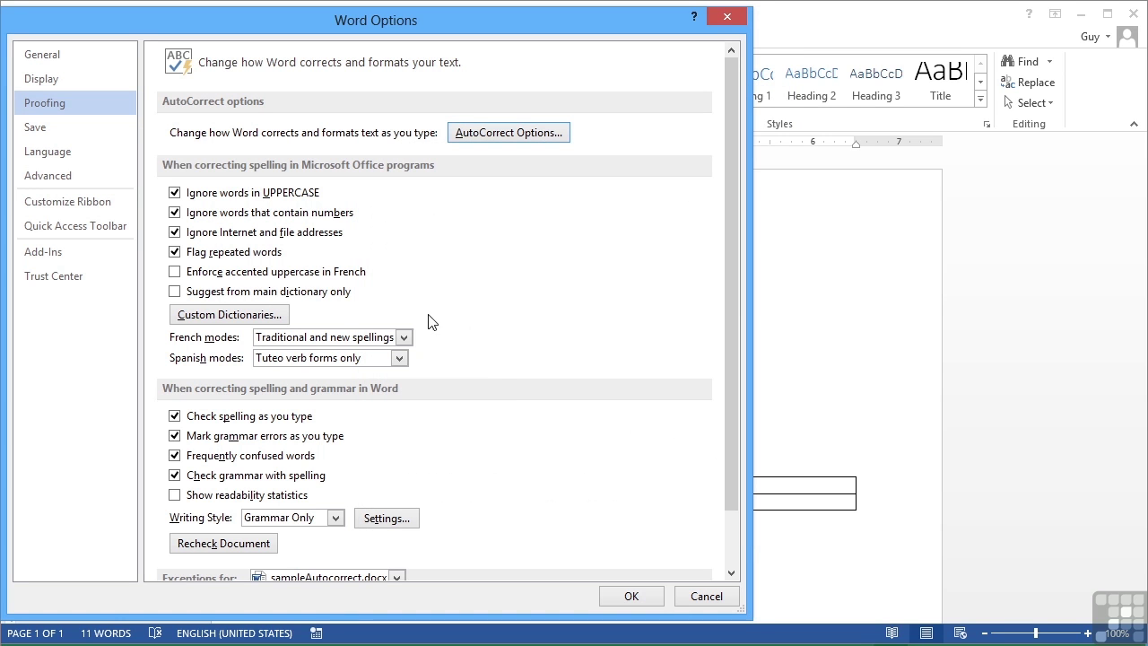
pyautogui.click(634, 592)
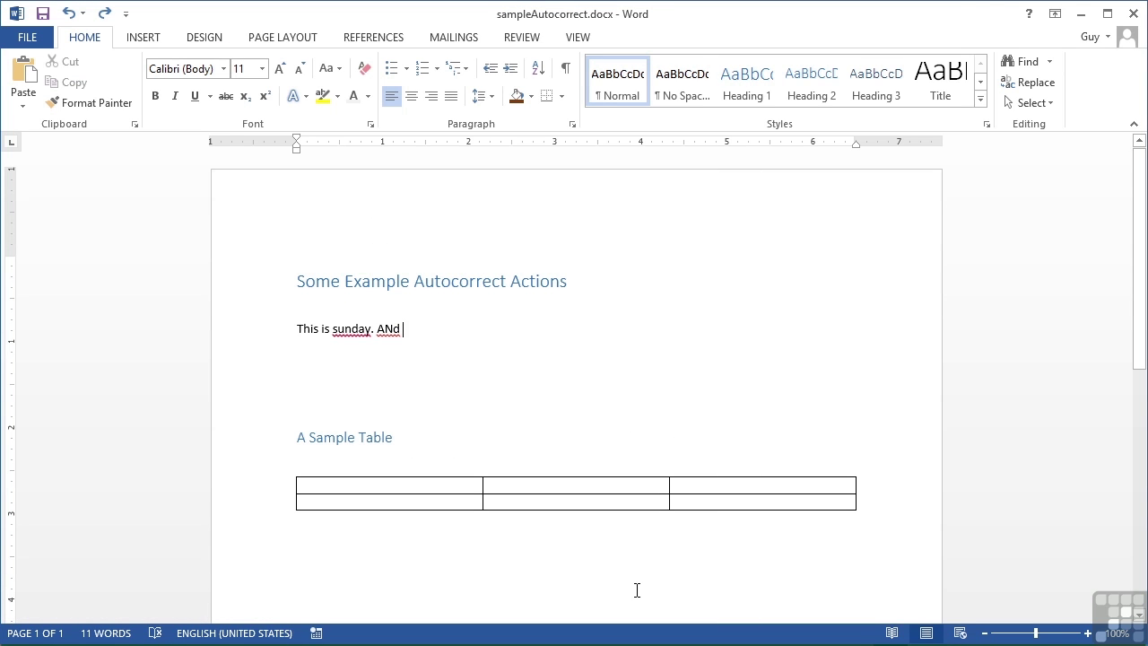